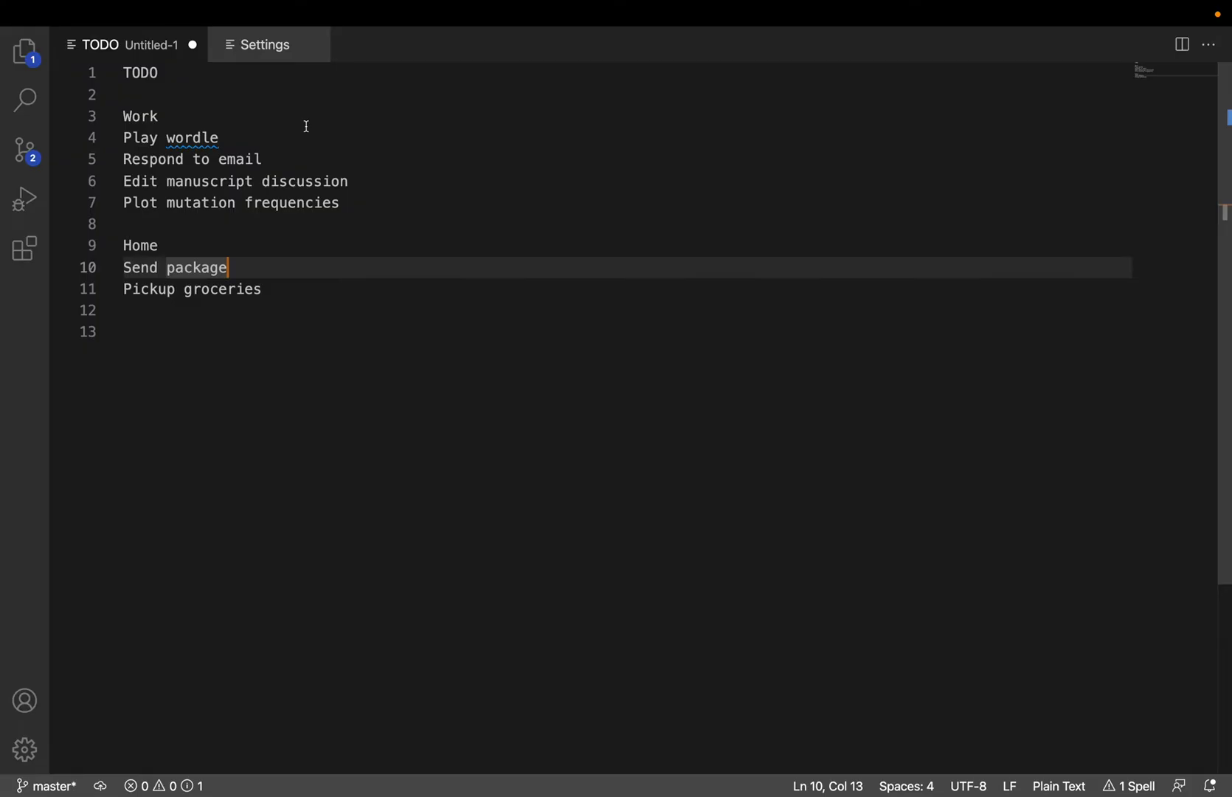
# Move the cursor through the TODO list, from the title down to the first Work item.
pyautogui.press('Up')
pyautogui.press('Up')
pyautogui.press('Up')
pyautogui.press('Up')
pyautogui.press('Up')
pyautogui.press('Up')
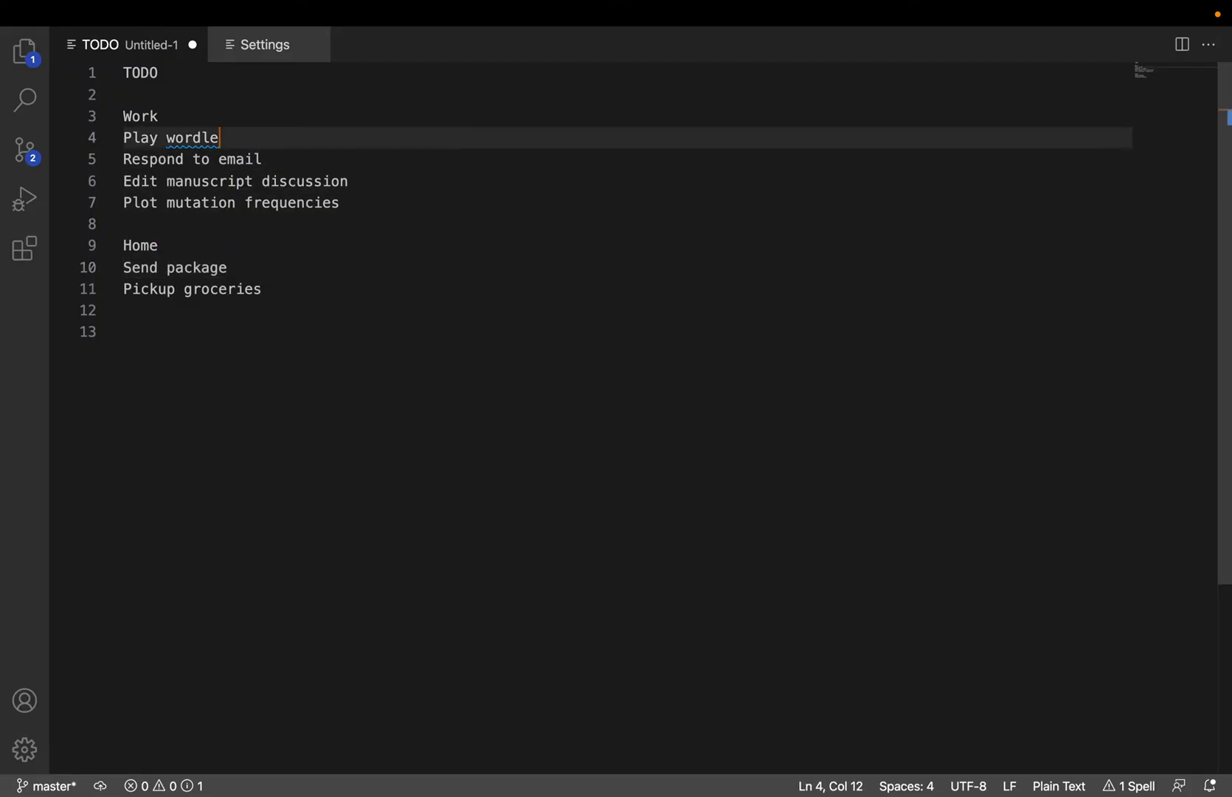
pyautogui.press('Up')
pyautogui.press('Up')
pyautogui.press('Up')
pyautogui.press('Down')
pyautogui.press('Down')
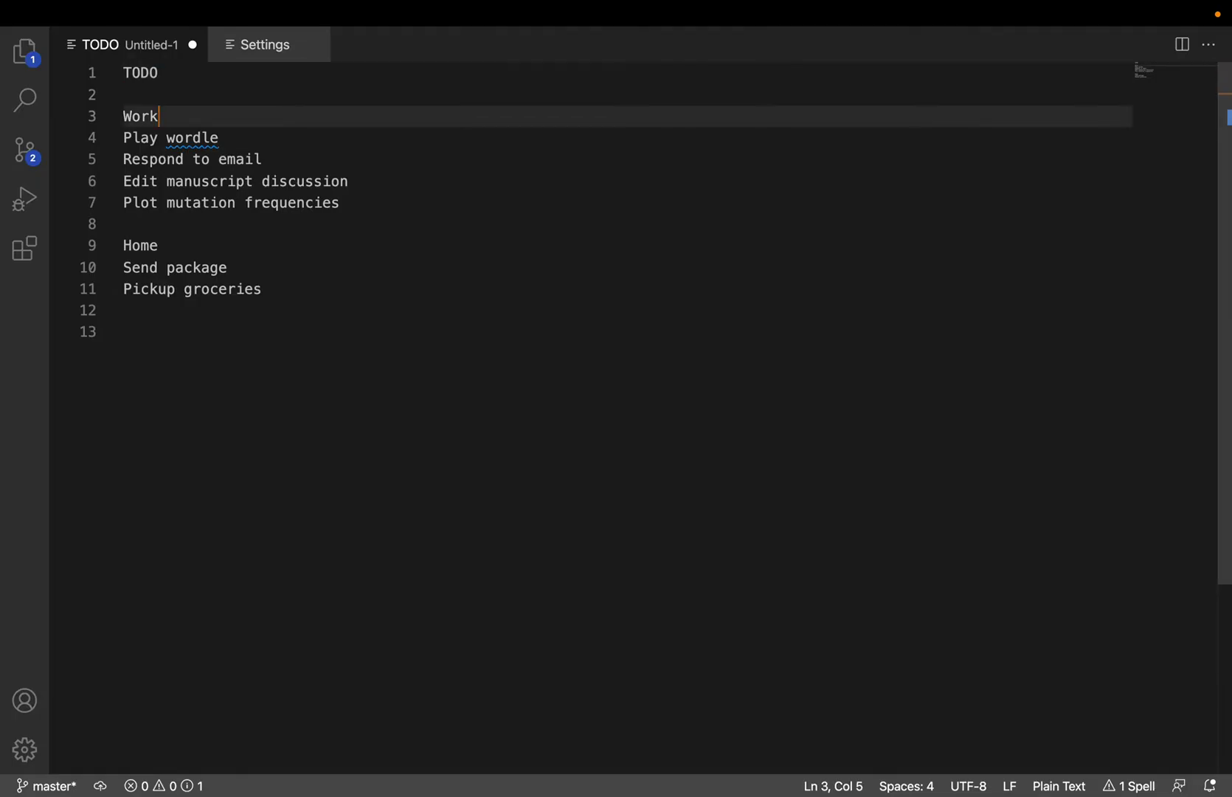
pyautogui.press('Up')
pyautogui.press('Down')
pyautogui.press('Down')
pyautogui.press('Down')
pyautogui.press('Down')
pyautogui.press('Down')
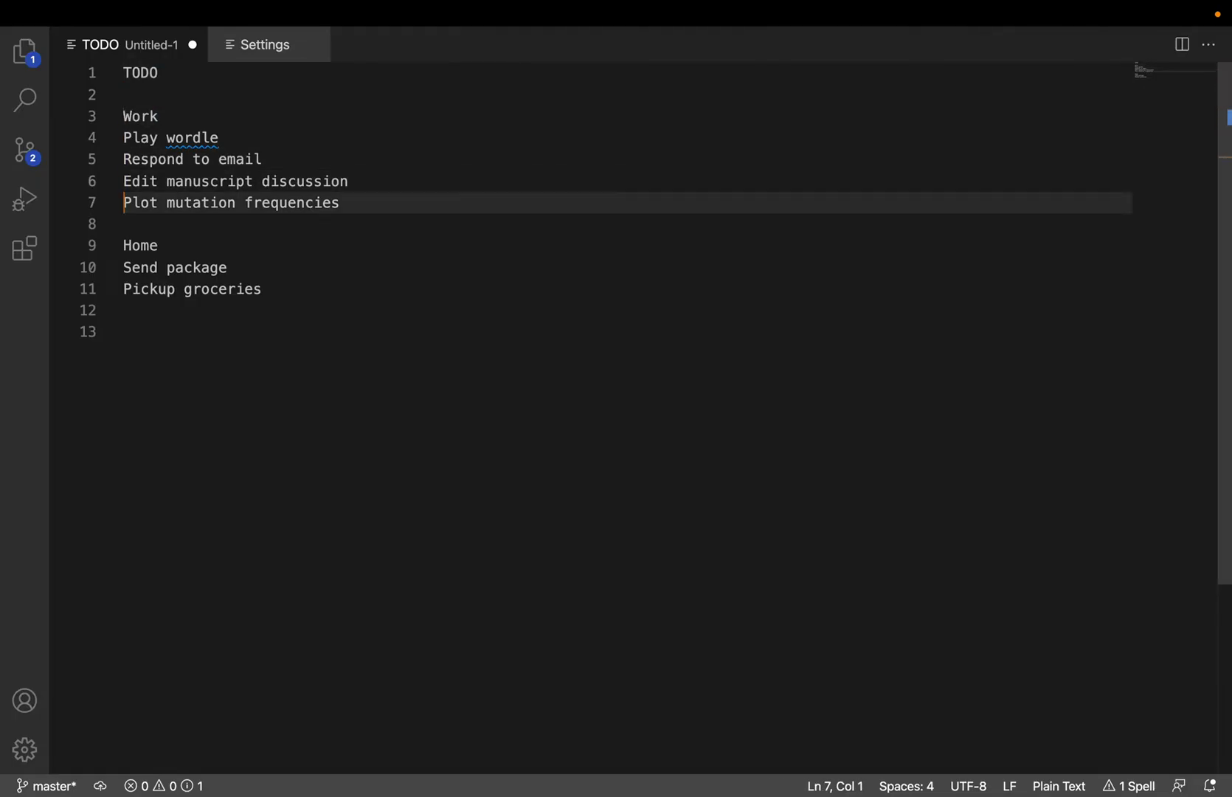
pyautogui.press('Down')
pyautogui.press('Down')
pyautogui.hotkey('shift', 'Down')
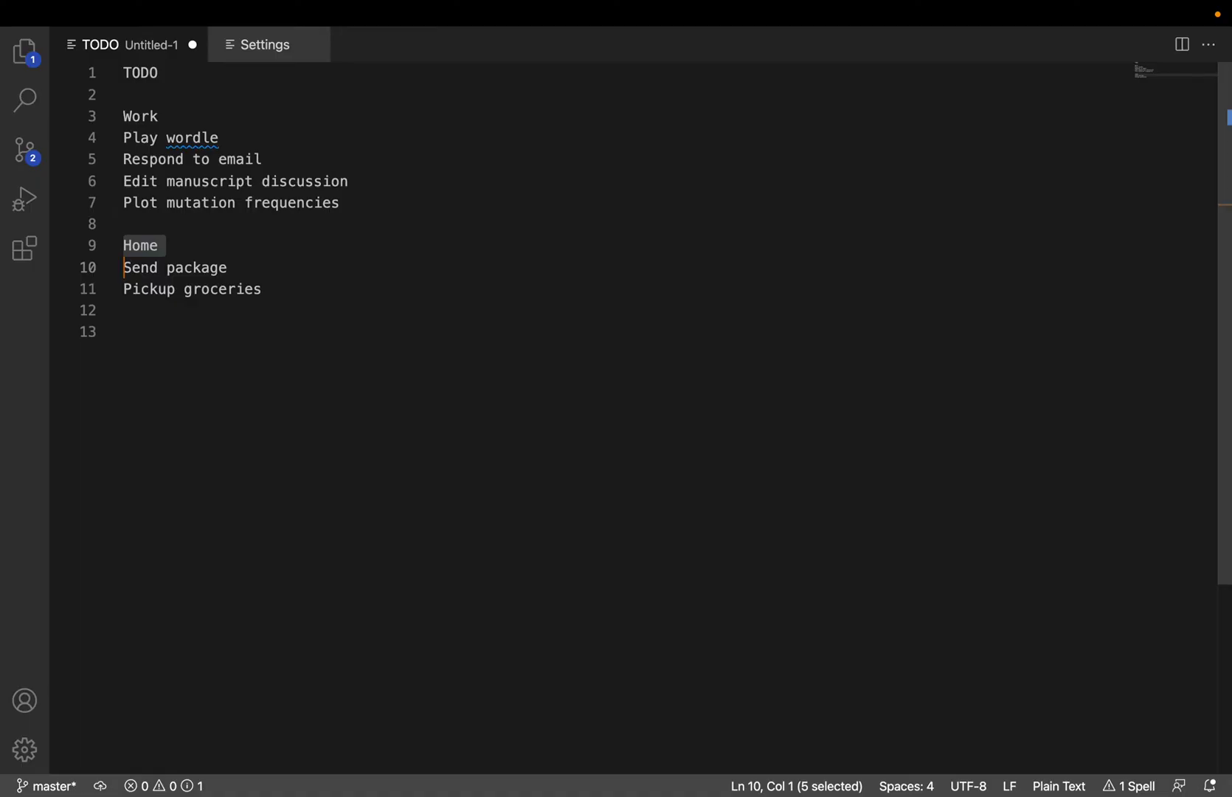
pyautogui.press('Up')
pyautogui.press('Up')
pyautogui.press('Up')
pyautogui.press('Up')
pyautogui.press('Up')
pyautogui.press('Up')
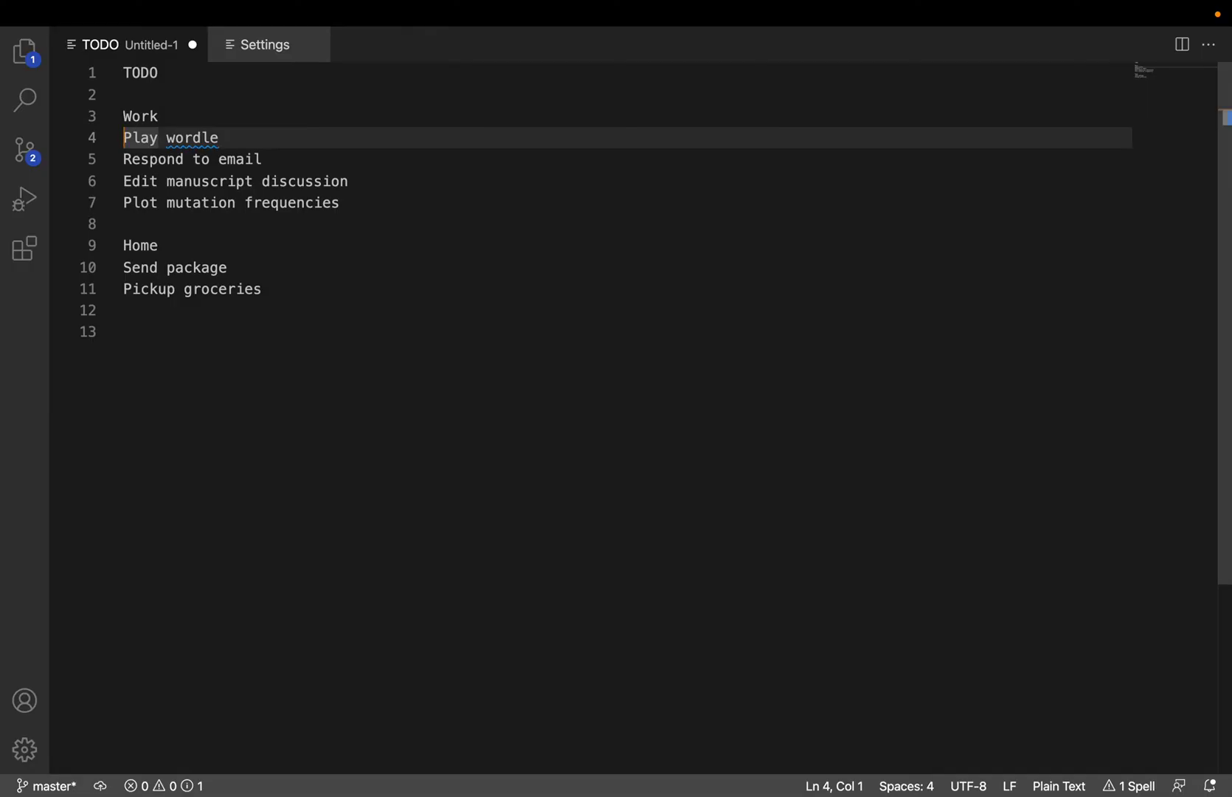
# Select the four Work items and indent them one level under the Work heading.
pyautogui.hotkey('shift', 'Down')
pyautogui.hotkey('shift', 'Down')
pyautogui.hotkey('shift', 'Down')
pyautogui.hotkey('shift', 'Down')
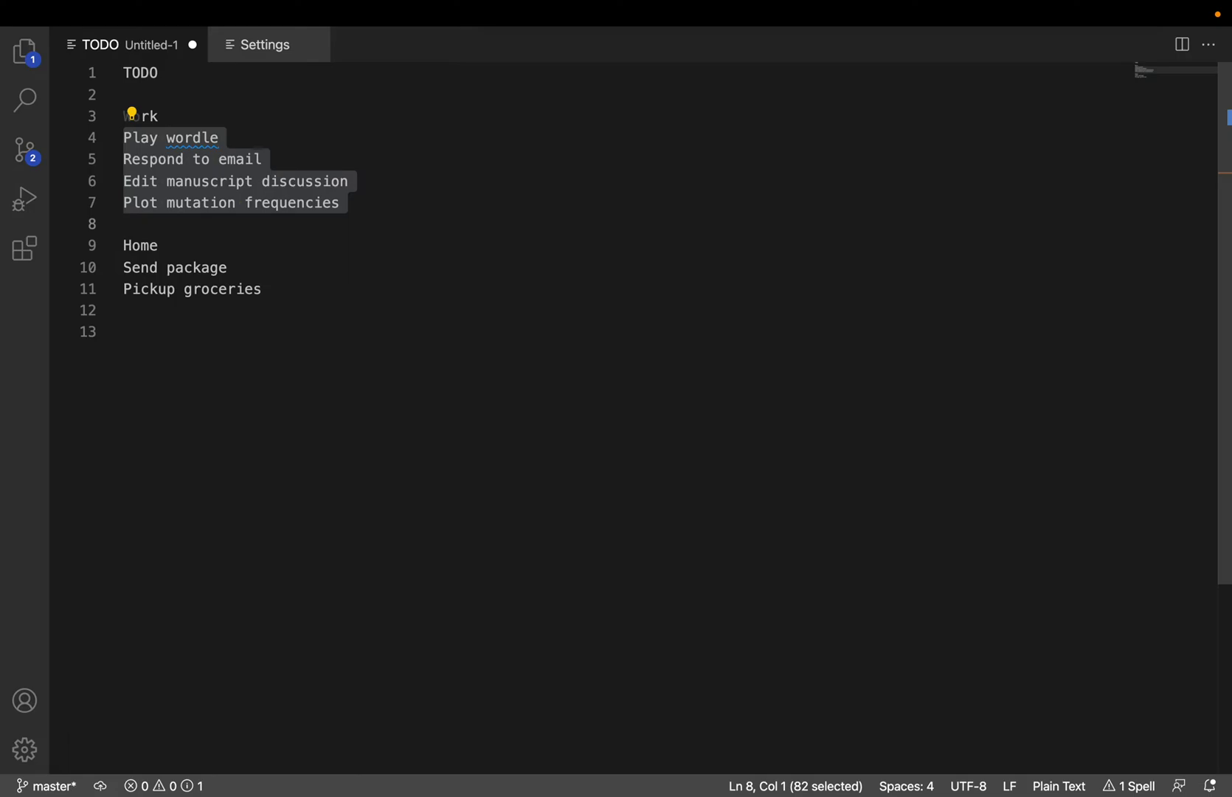
pyautogui.press('Tab')
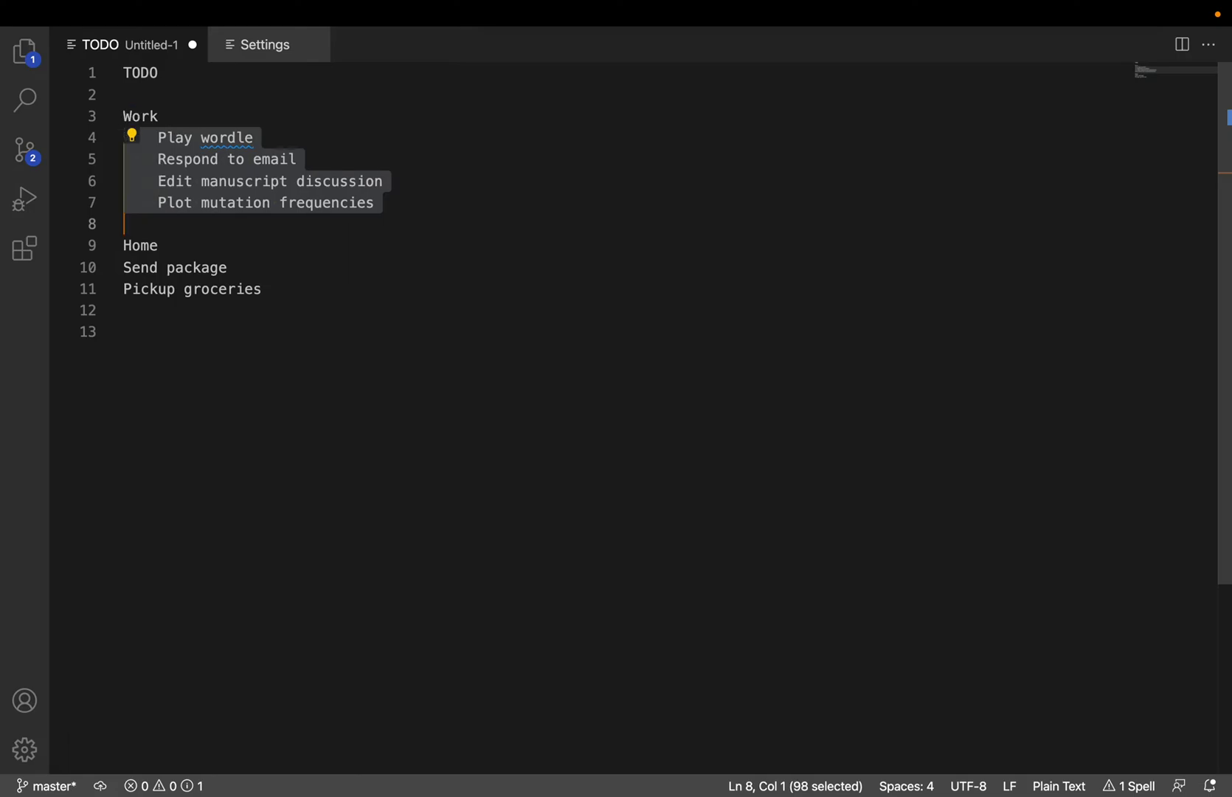
pyautogui.hotkey('shift', 'Tab')
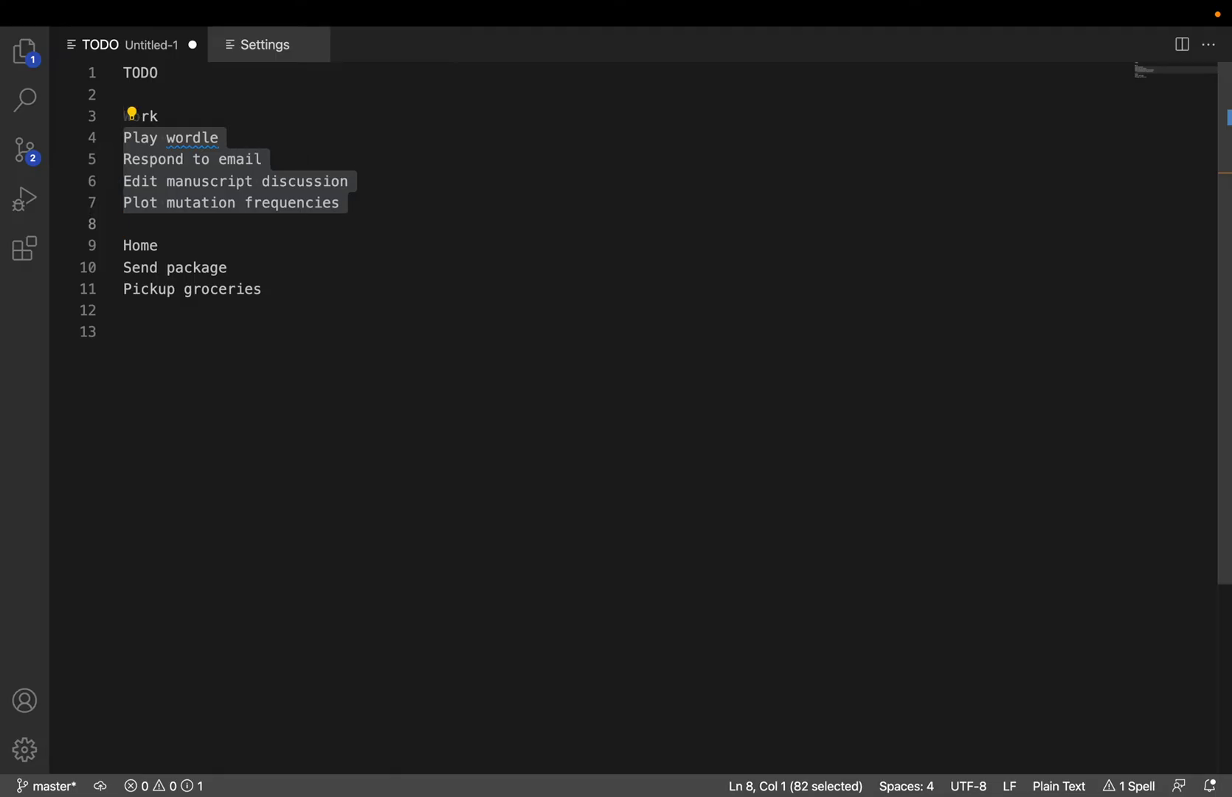
pyautogui.press('Tab')
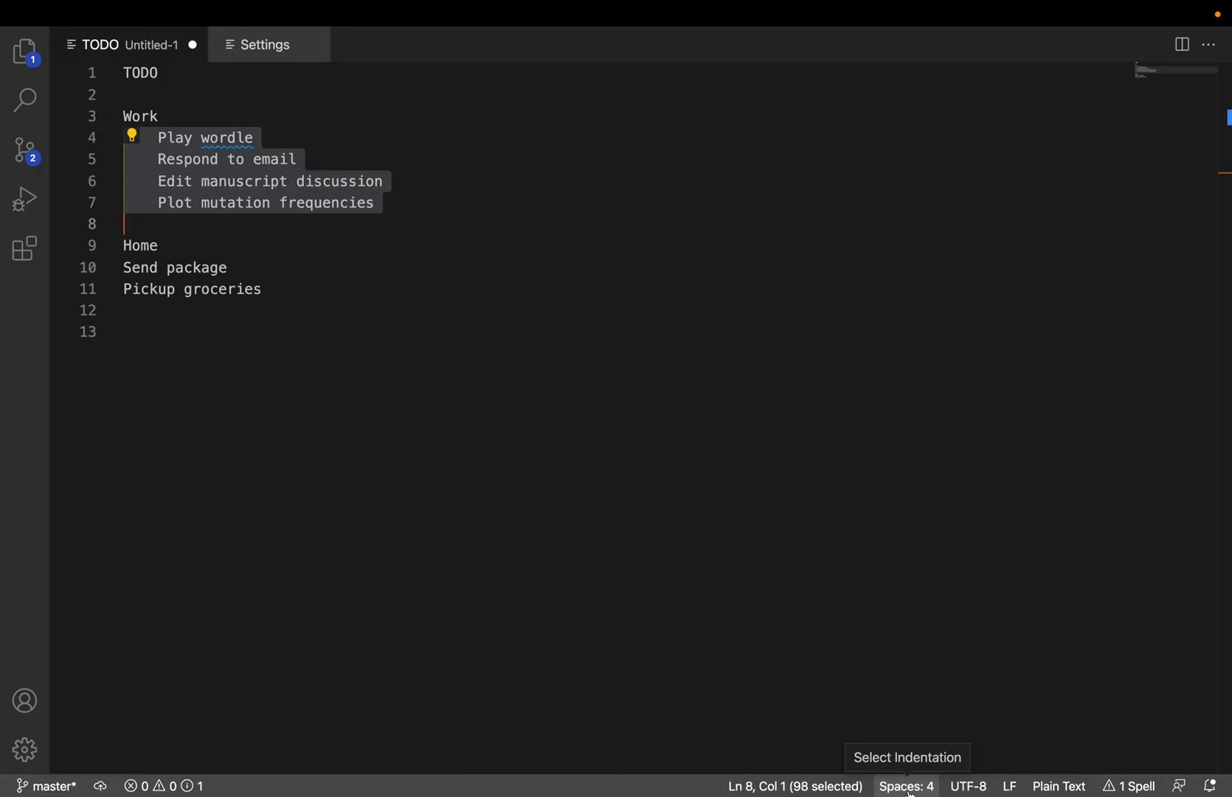
# Switch this file to indent using spaces with a size of 1, then reselect the four Work items.
pyautogui.click(909, 786)
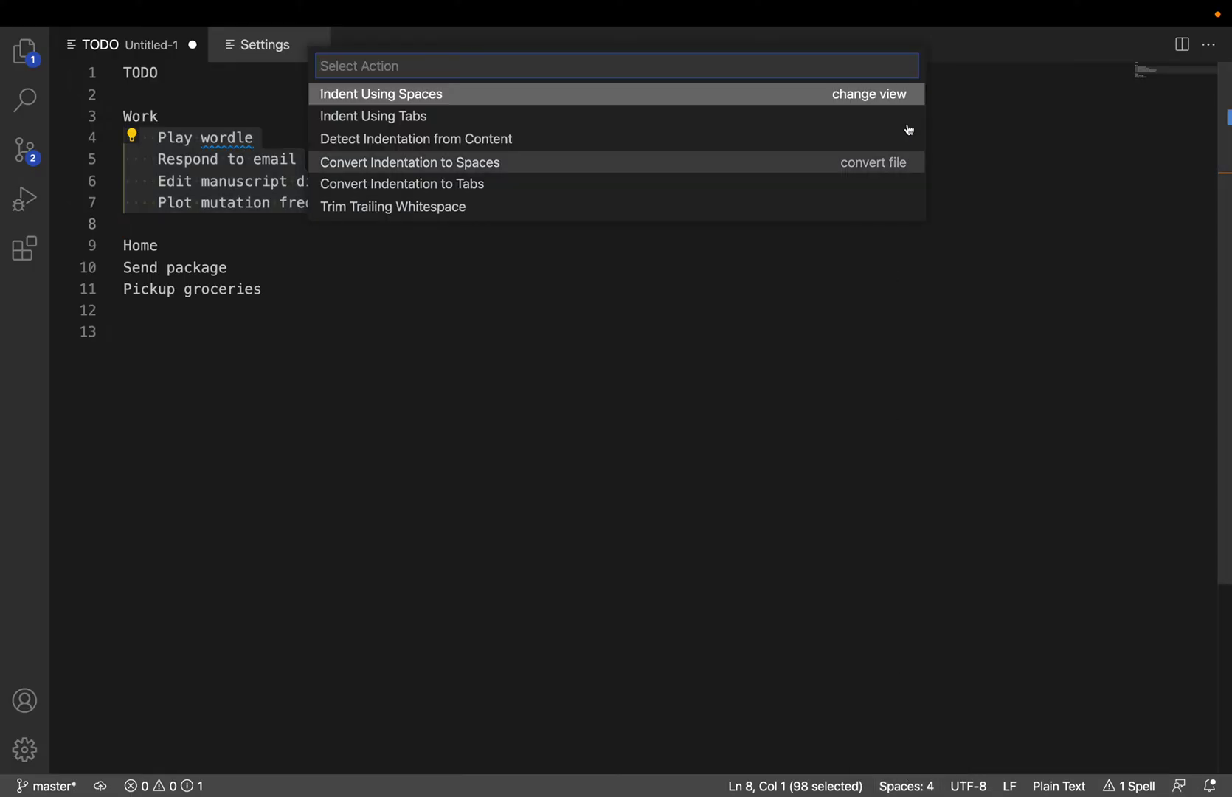
pyautogui.click(894, 102)
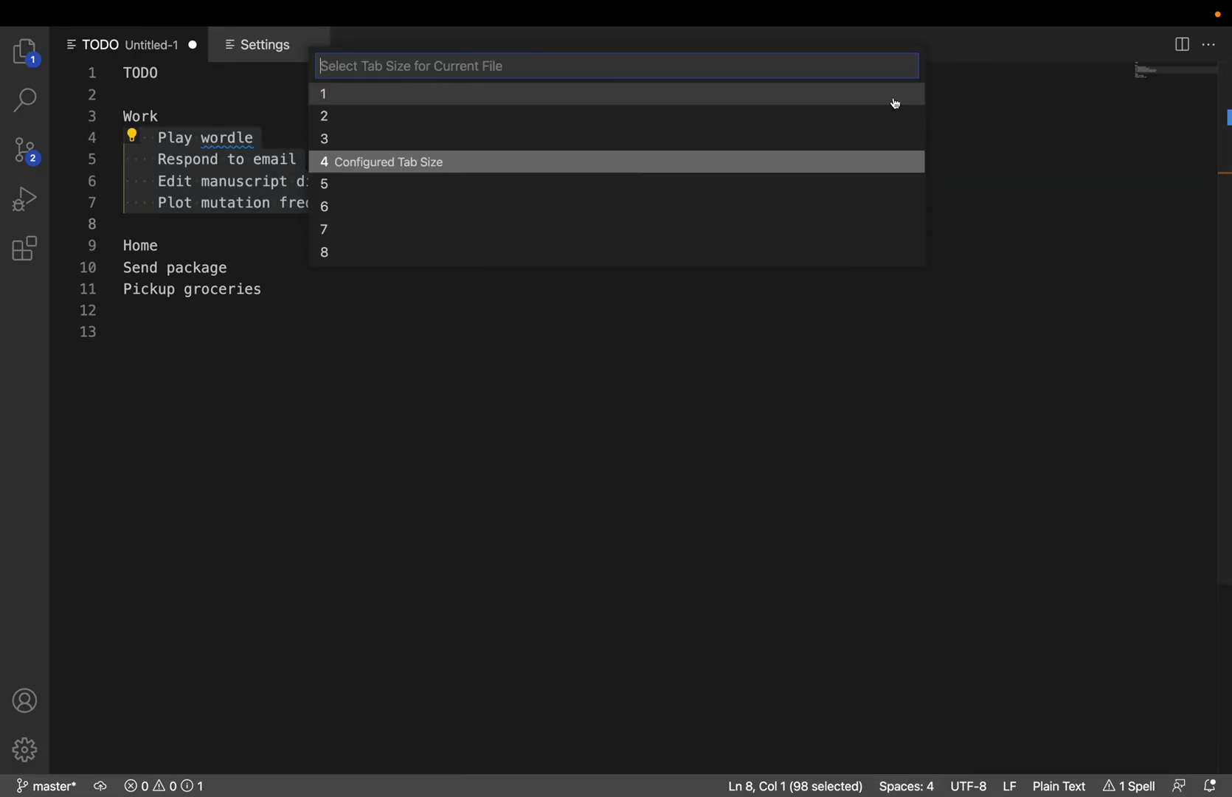
pyautogui.click(453, 101)
pyautogui.click(379, 245)
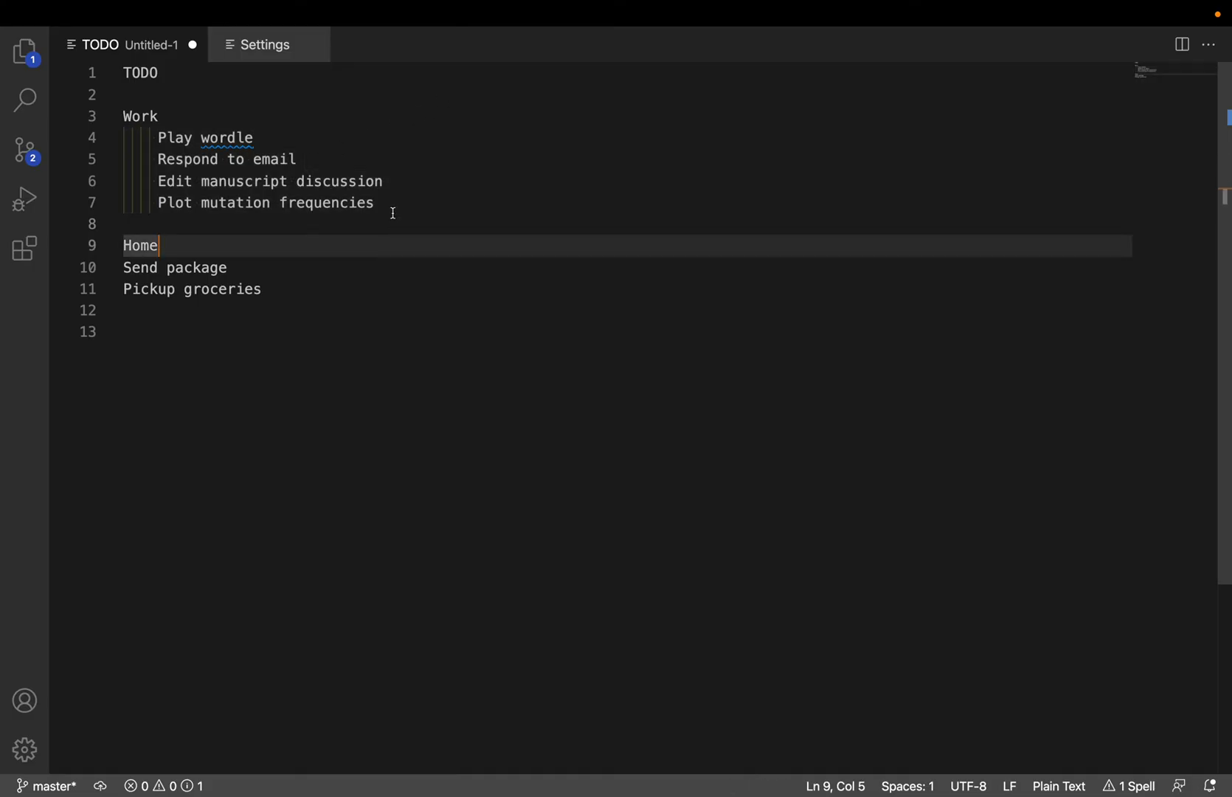
pyautogui.moveTo(393, 212); pyautogui.dragTo(96, 141)
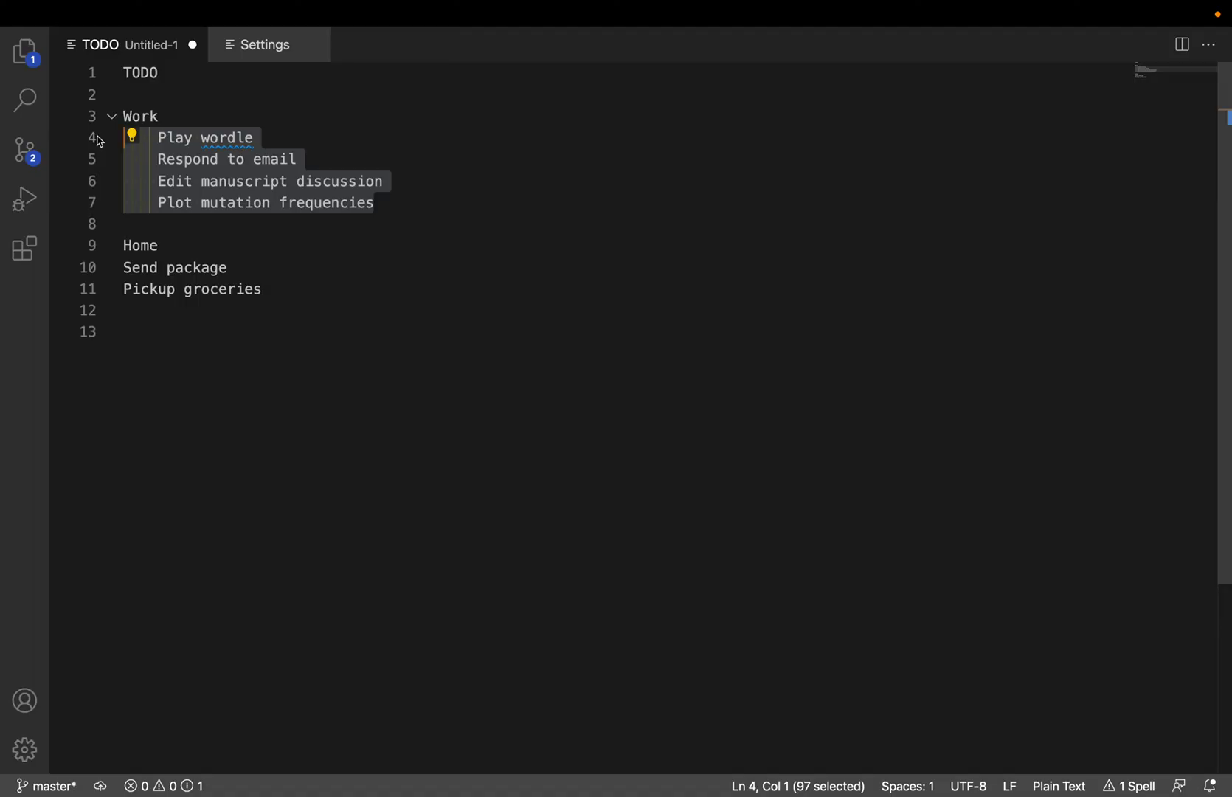
# Re-indent the four Work items by two spaces under the Work heading.
pyautogui.hotkey('shift', 'Tab')
pyautogui.hotkey('shift', 'Tab')
pyautogui.hotkey('shift', 'Tab')
pyautogui.hotkey('shift', 'Tab')
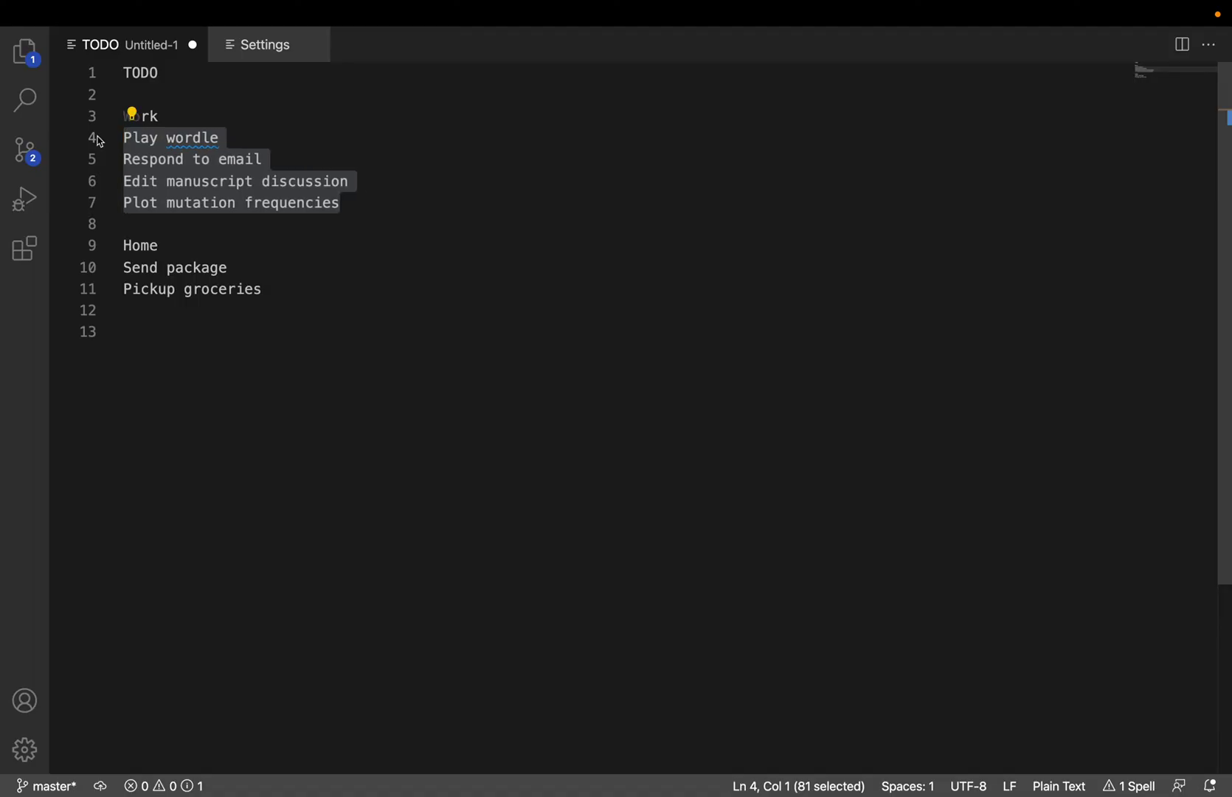
pyautogui.press('Tab')
pyautogui.press('Tab')
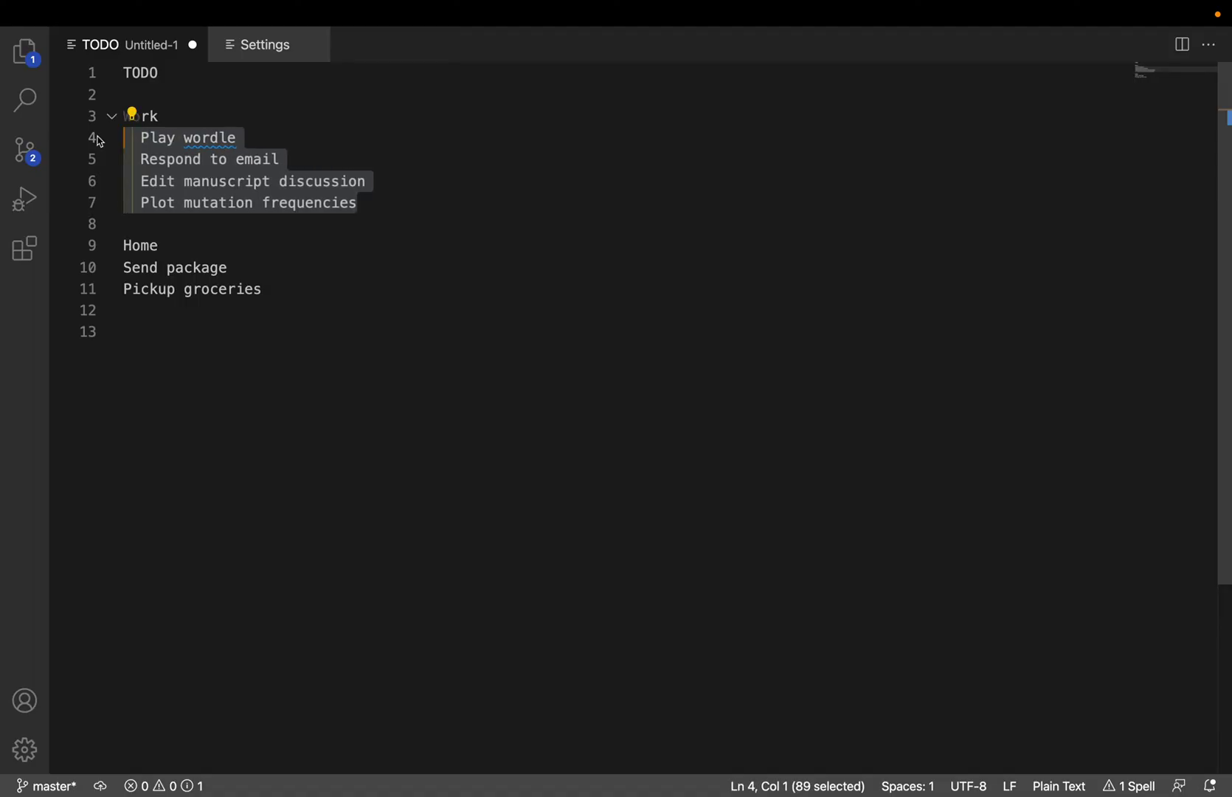
pyautogui.hotkey('shift', 'Tab')
pyautogui.hotkey('shift', 'Tab')
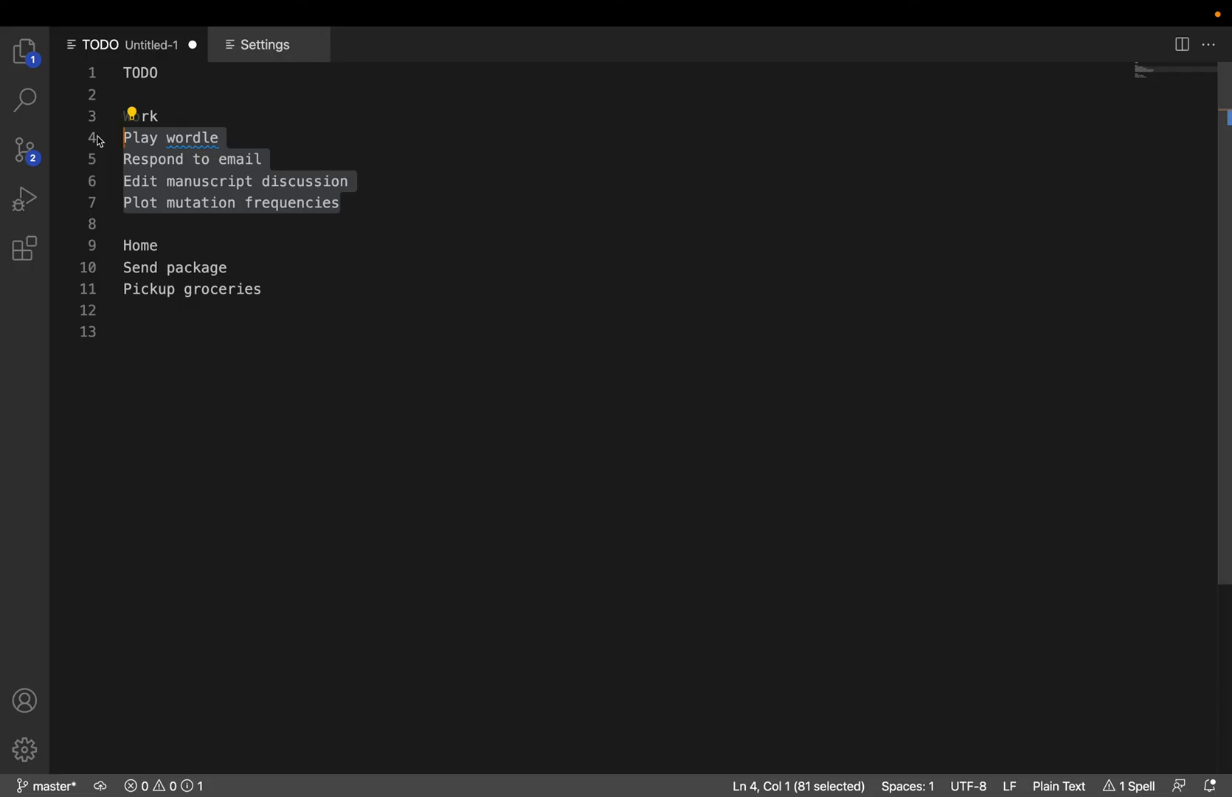
pyautogui.press('Tab')
pyautogui.press('Tab')
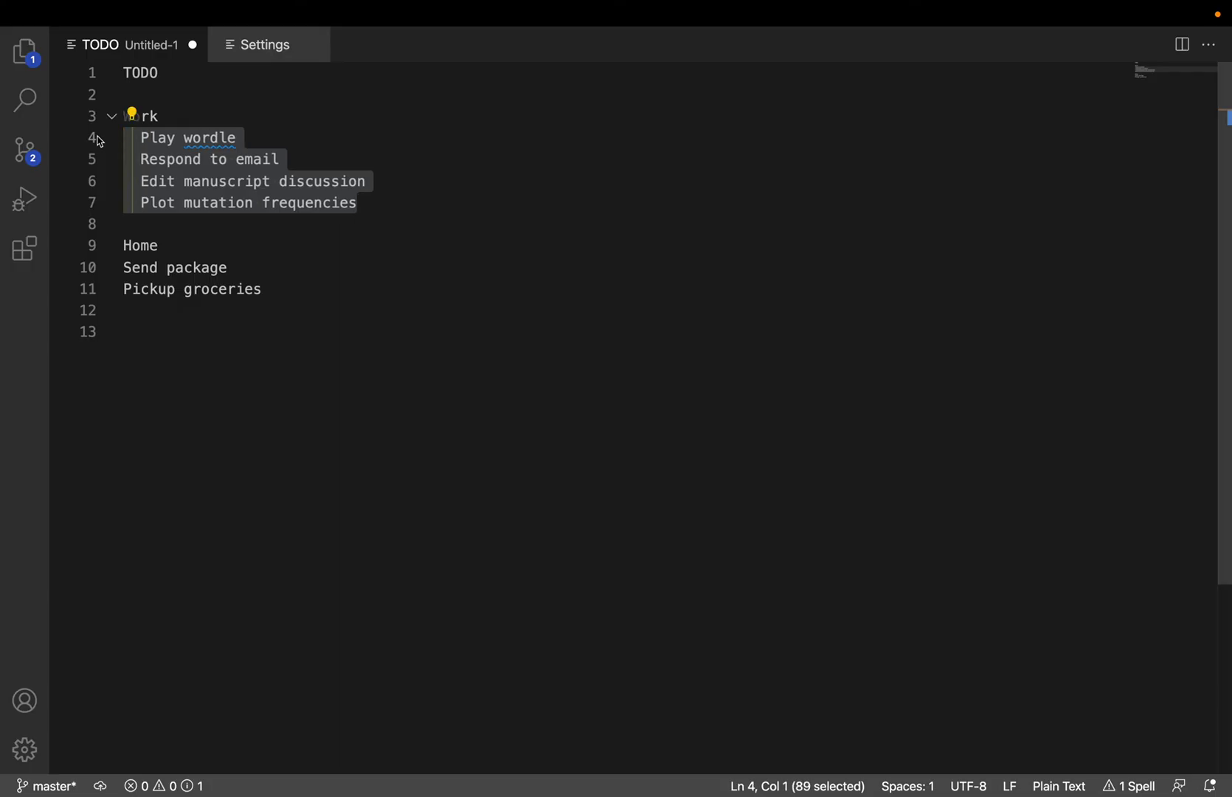
# Select the two Home items and indent them two spaces under the Home heading.
pyautogui.click(229, 267)
pyautogui.press('Up')
pyautogui.press('Right')
pyautogui.hotkey('shift', 'Down')
pyautogui.hotkey('shift', 'Down')
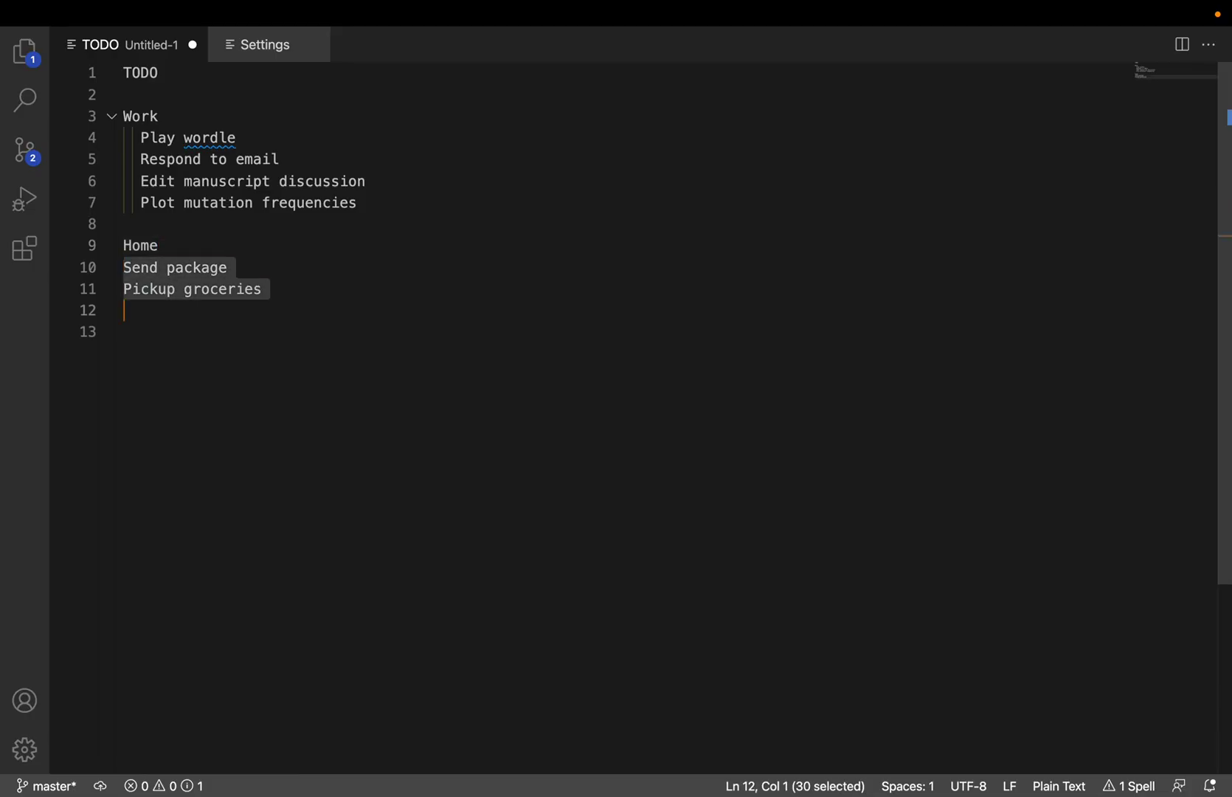
pyautogui.press('Tab')
pyautogui.press('Tab')
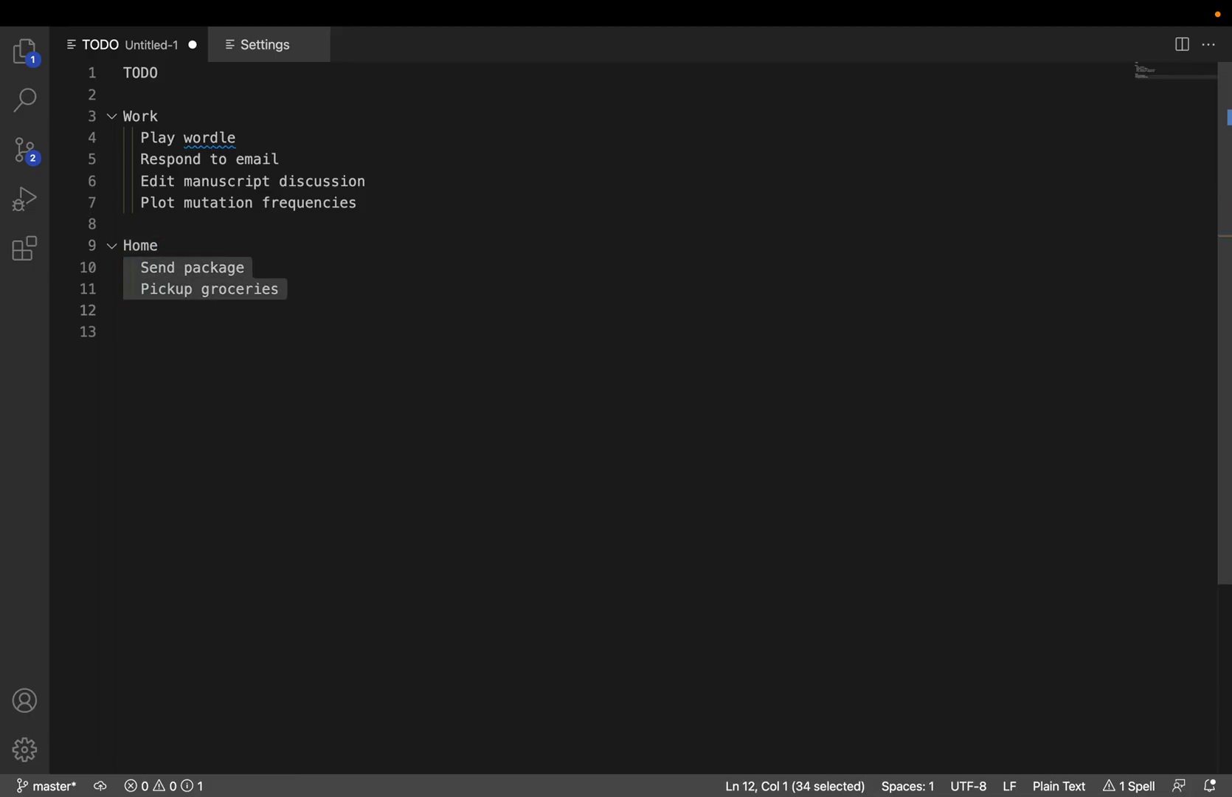